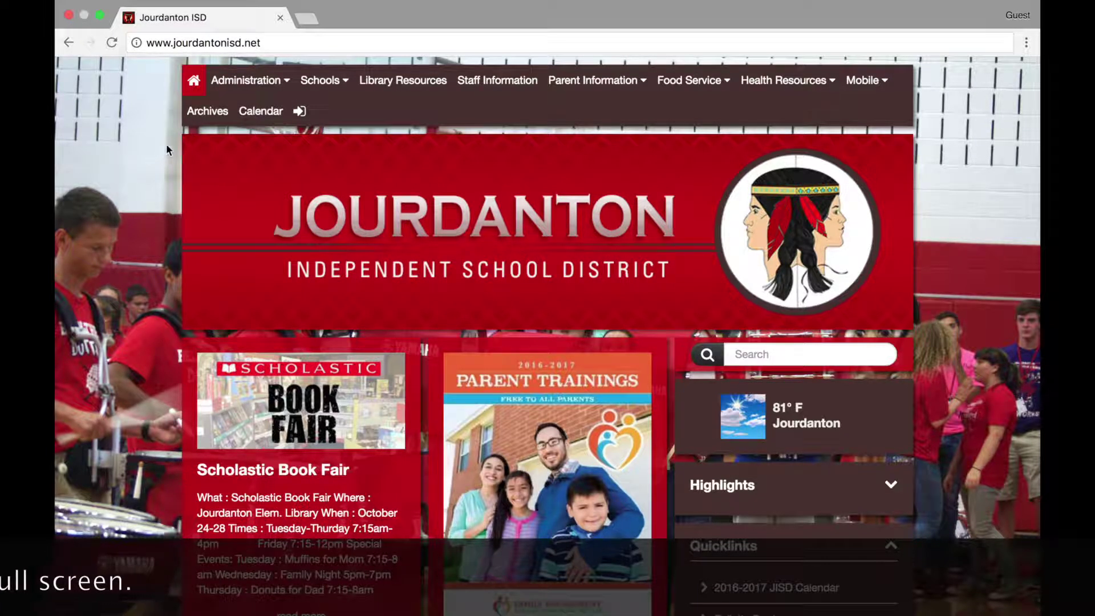
Sign in to the Jourdanton ISD SOCS site with the staff account's e-mail and password.
click(301, 112)
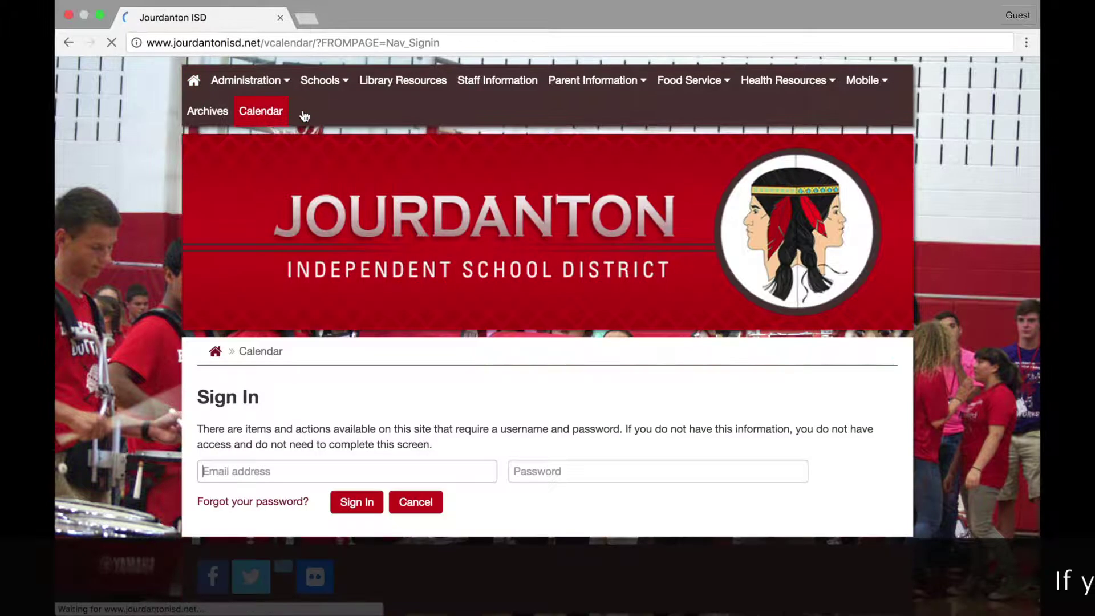
click(337, 470)
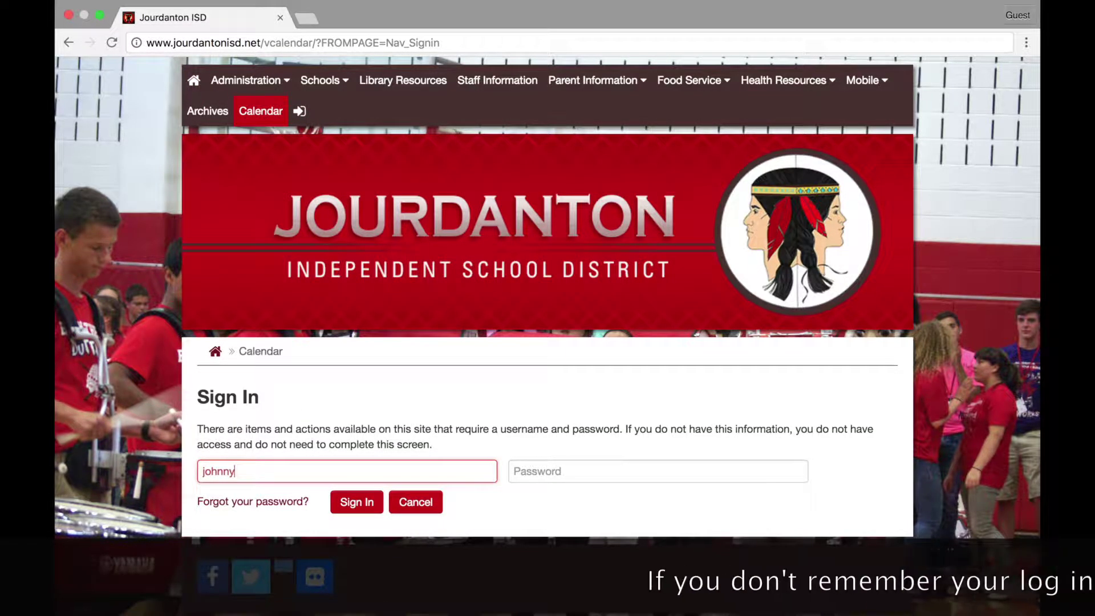
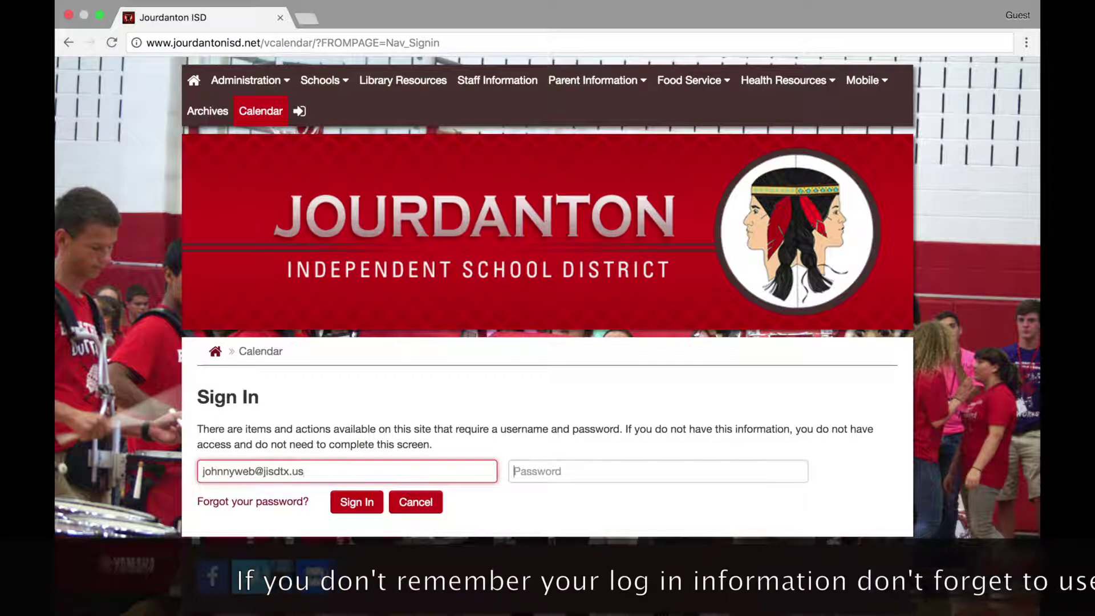
key(Tab)
text(•••••••)
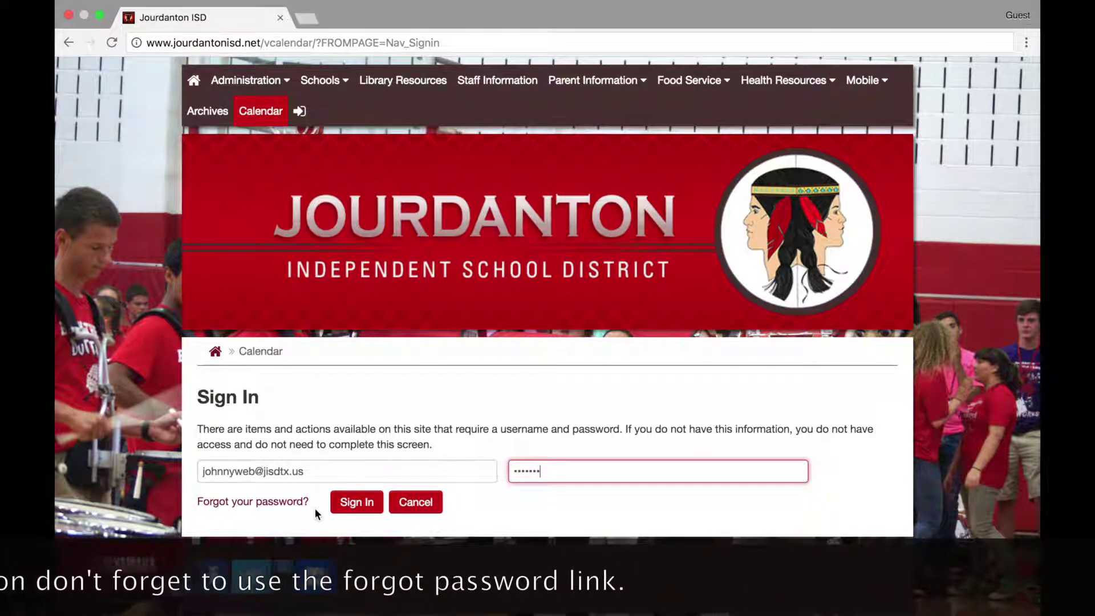
click(357, 503)
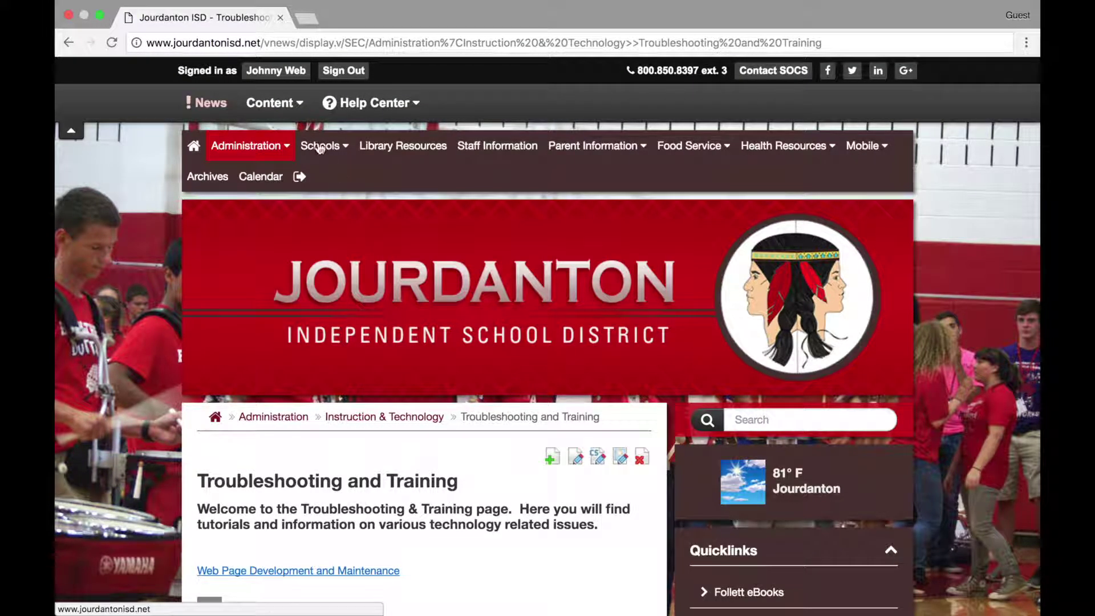
From Content > Articles > My Staff Pages, open 'Training - How to Add Links and Files' in the Article Editor.
click(273, 103)
click(272, 139)
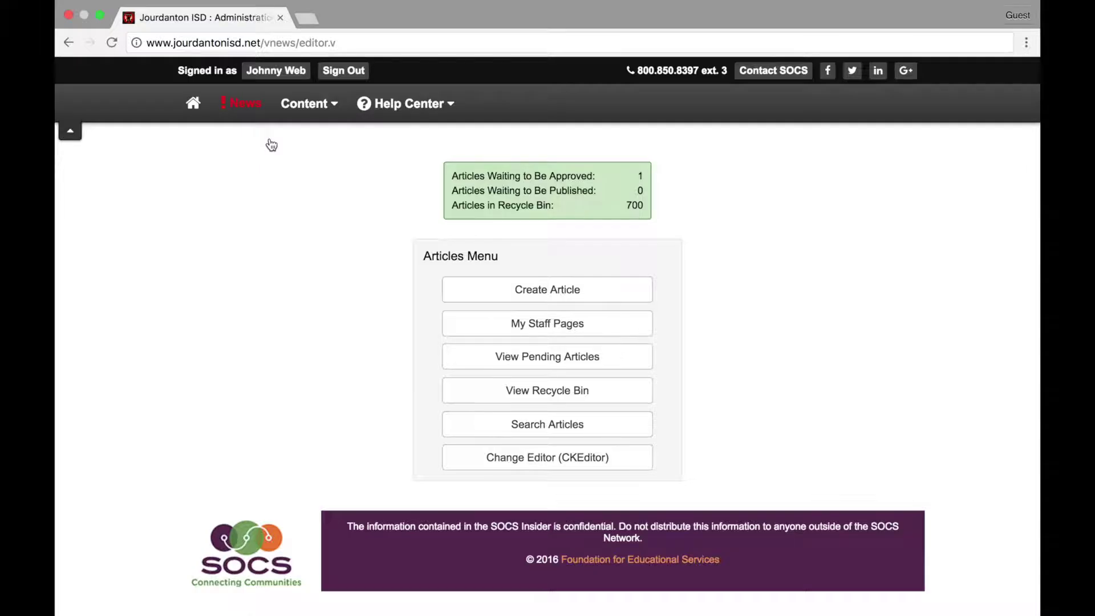
click(545, 325)
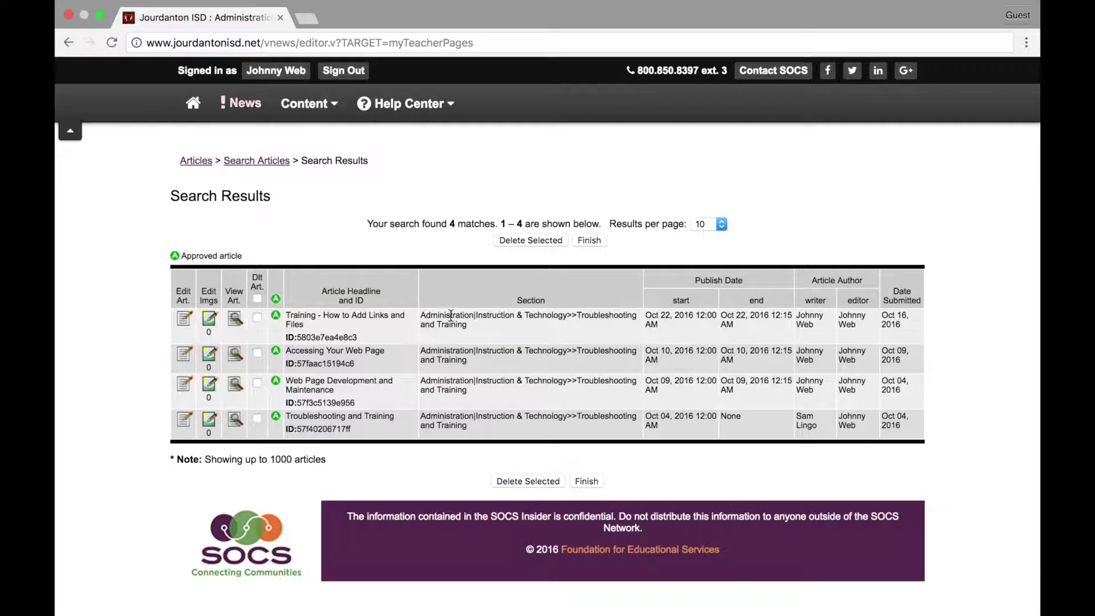
click(183, 321)
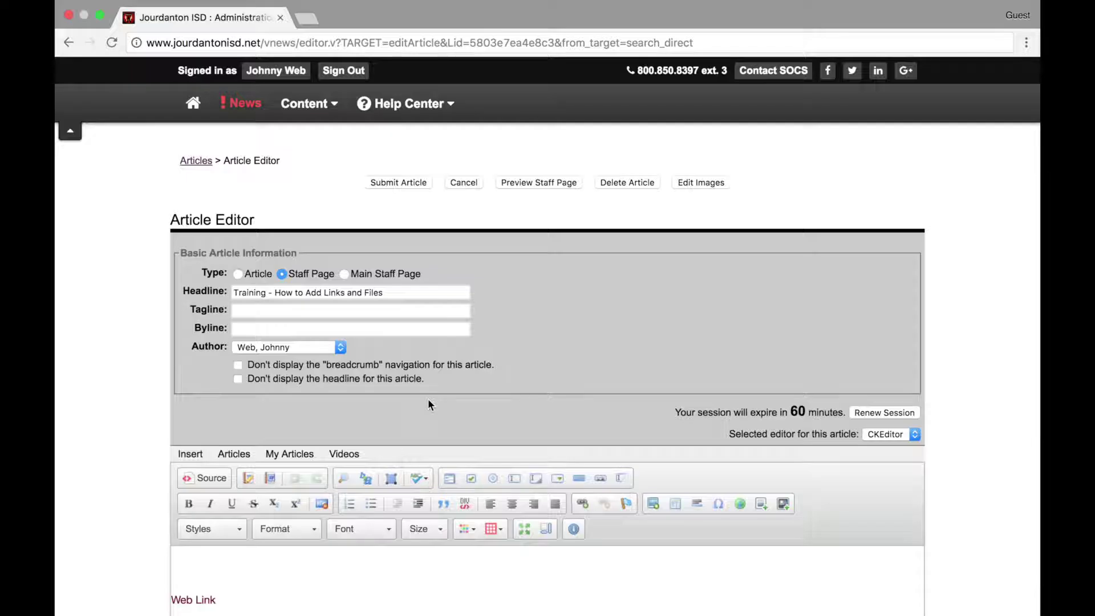
Scroll down the Article Editor until the toolbar and the body containing 'Web Link' are visible.
scroll(427, 401, down, 1)
scroll(429, 404, down, 8)
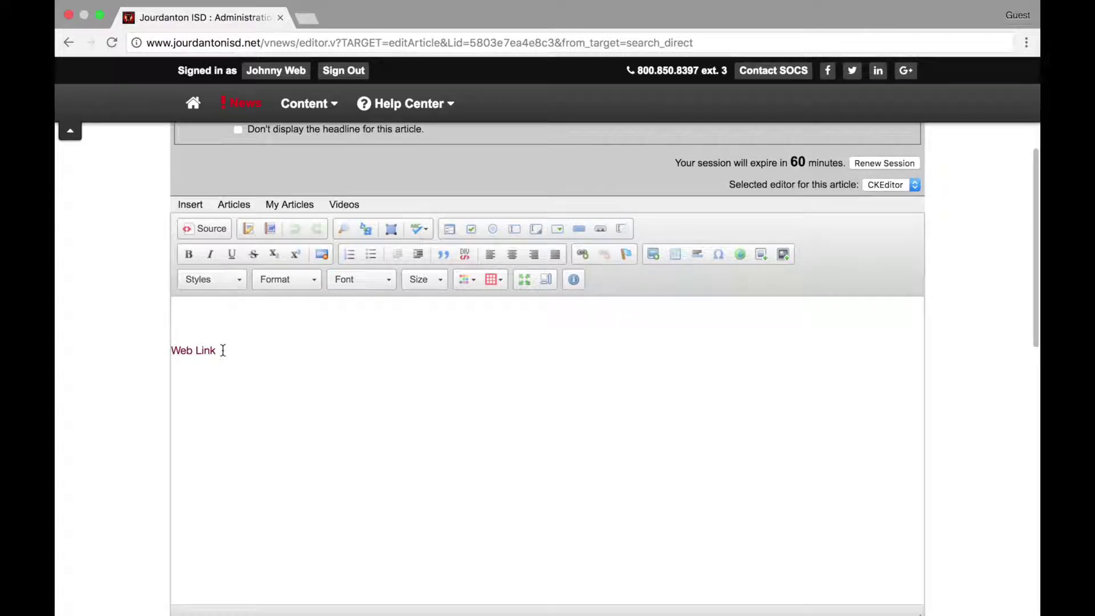
Add a 'File Link' paragraph below 'Web Link', select it, and start attaching a file.
click(223, 350)
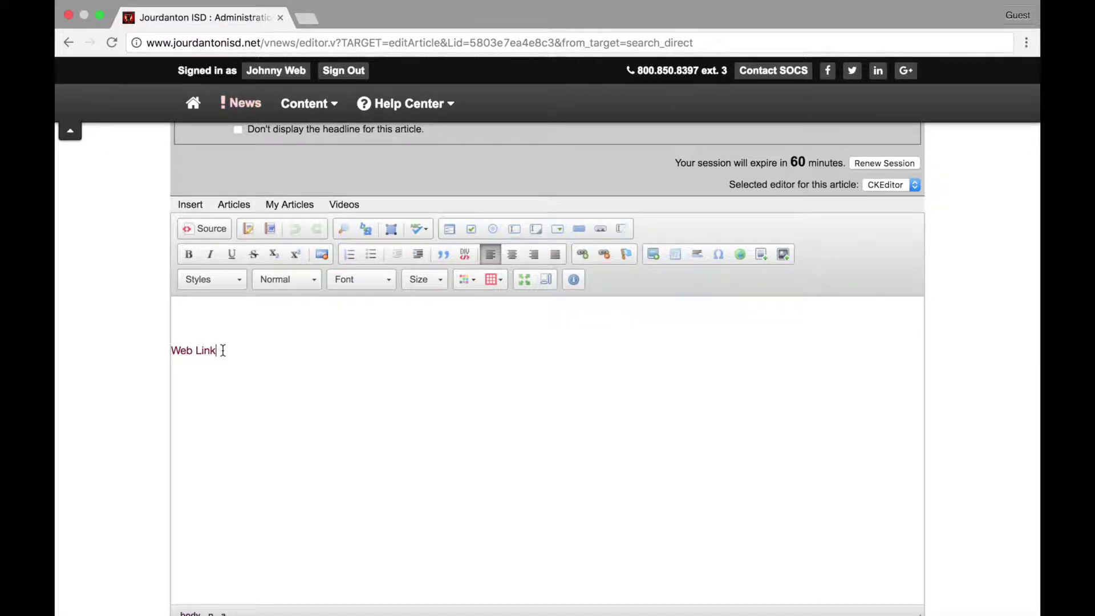
key(Return)
drag(211, 396, 171, 396)
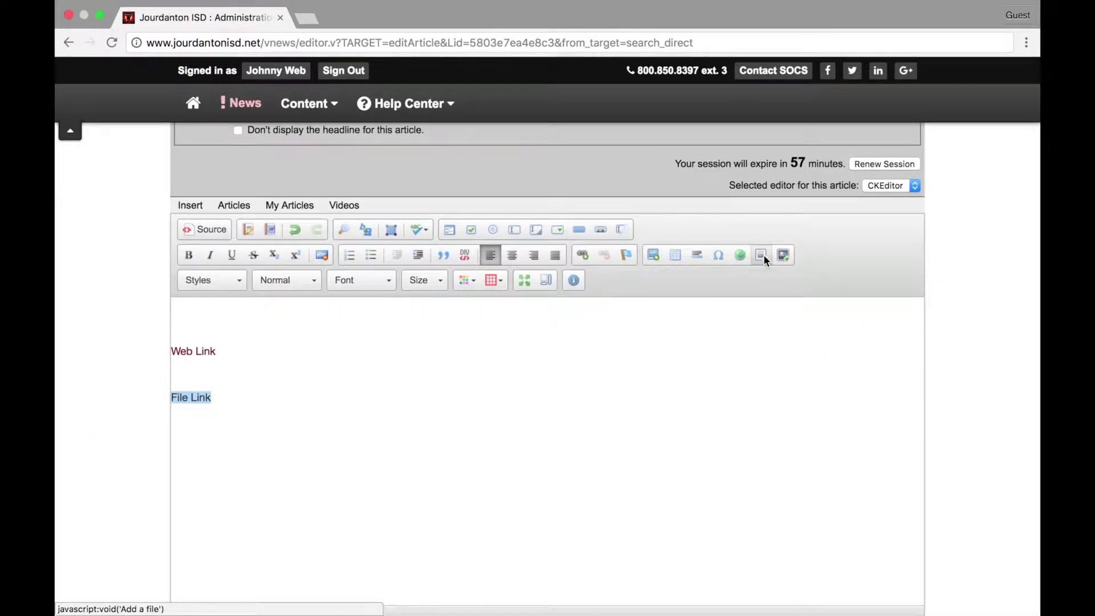
click(780, 282)
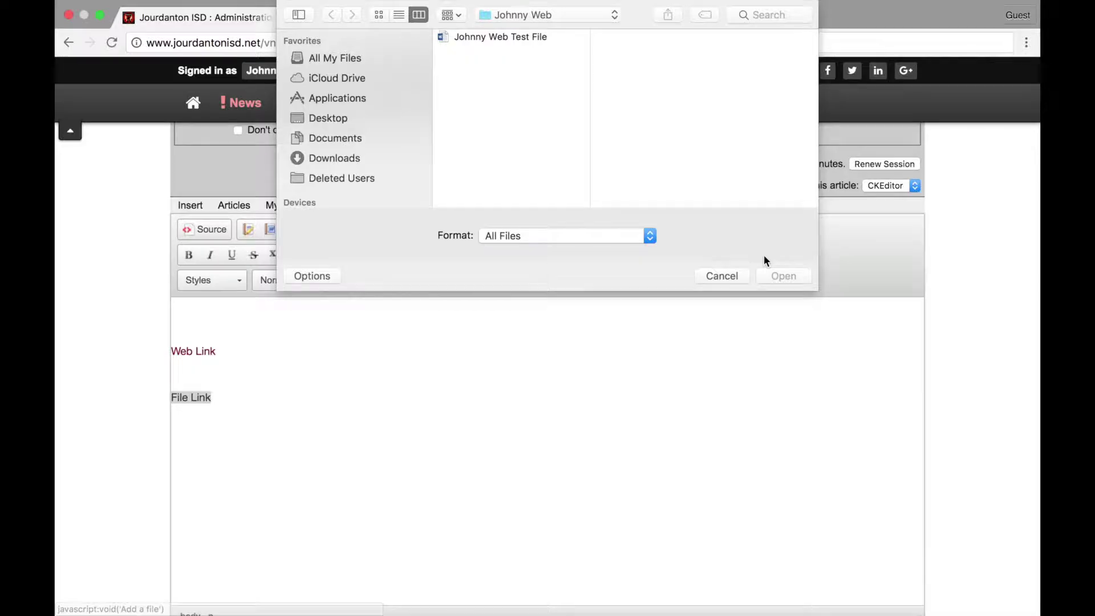
Choose and upload the Word test file as the target of 'File Link'.
click(469, 36)
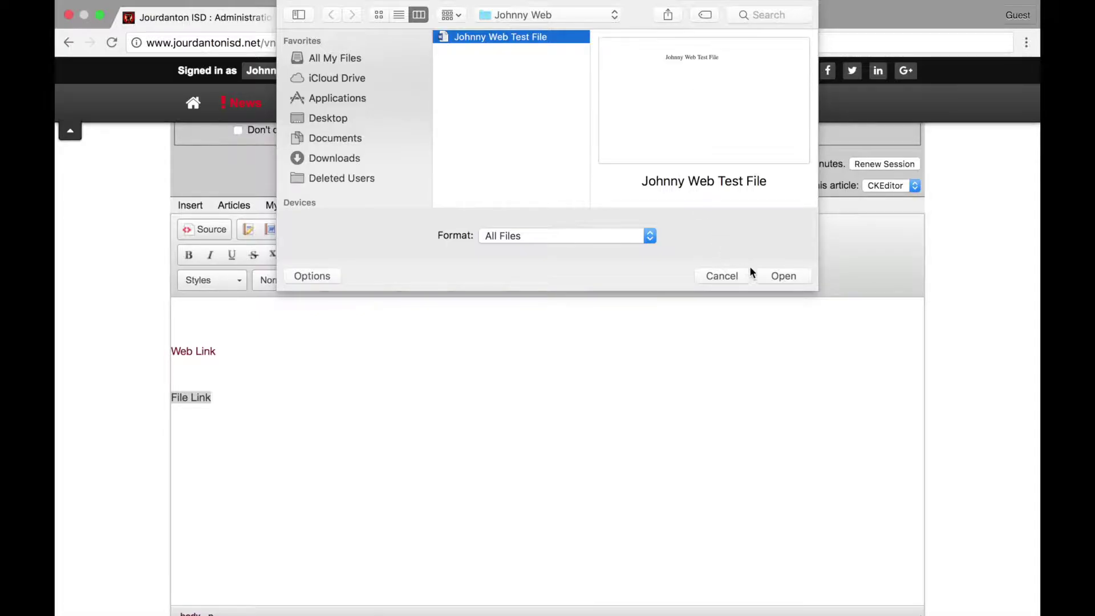
click(779, 276)
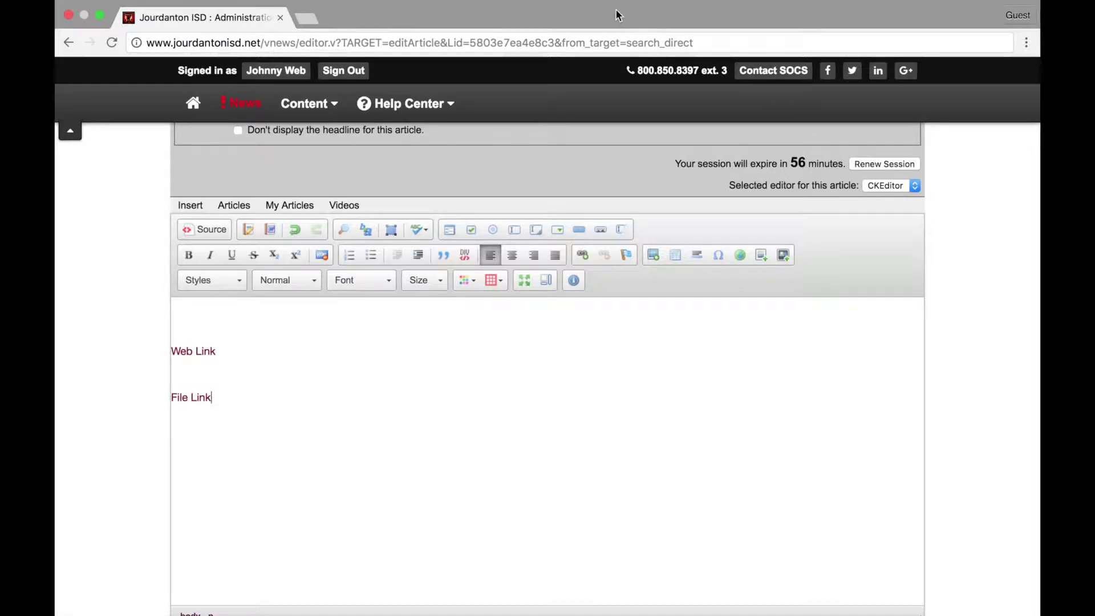
Scroll to the top of the Article Editor and preview the staff page.
mouse_move(653, 5)
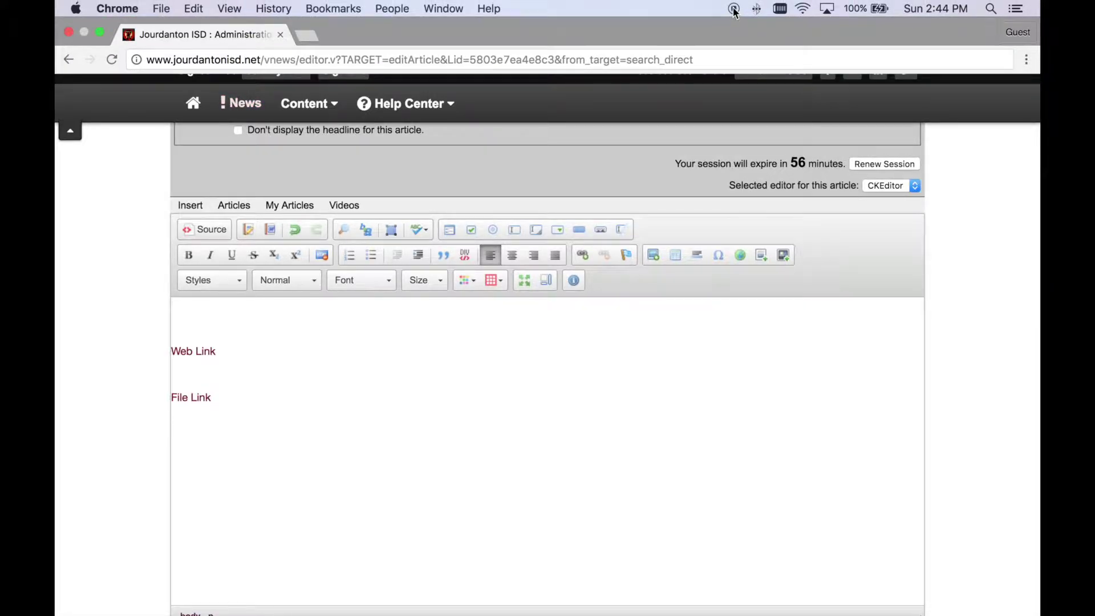
scroll(450, 308, up, 5)
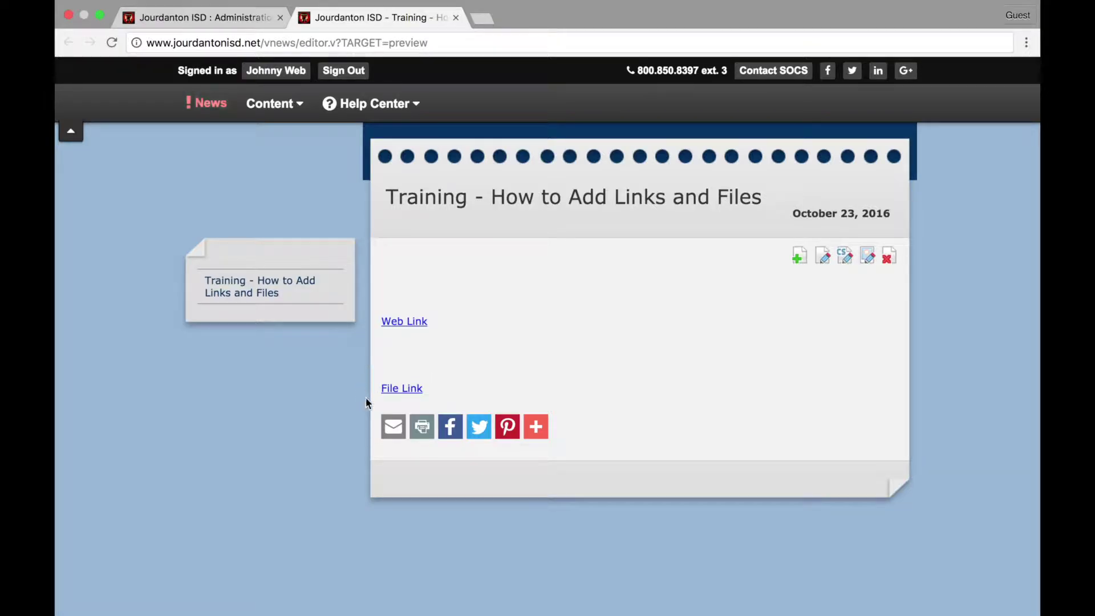
Download the Word test file through the preview's File Link and open it in Word.
click(412, 391)
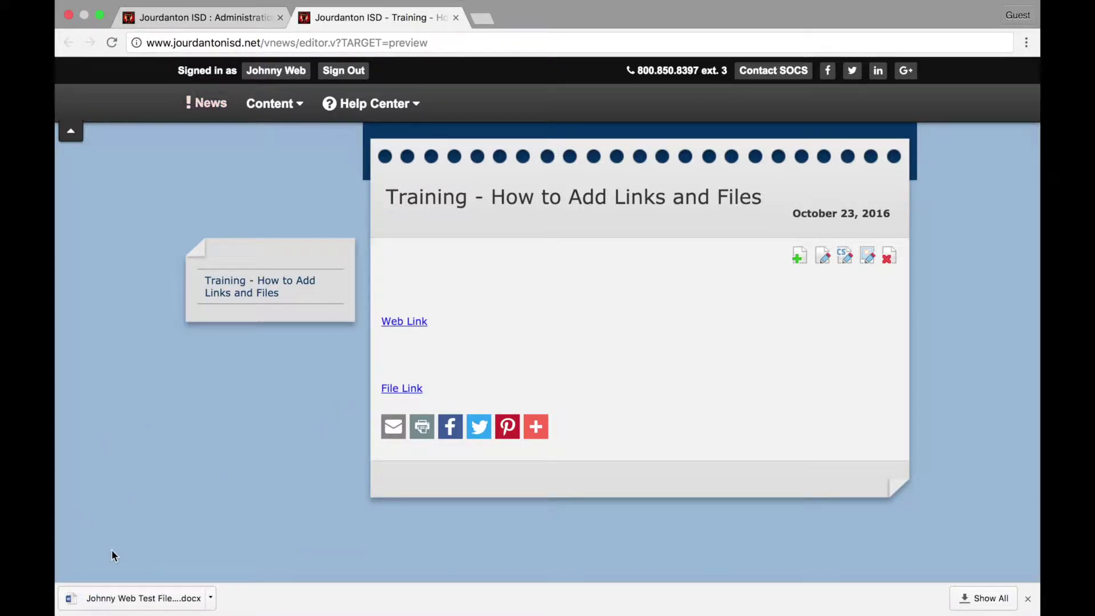
click(135, 599)
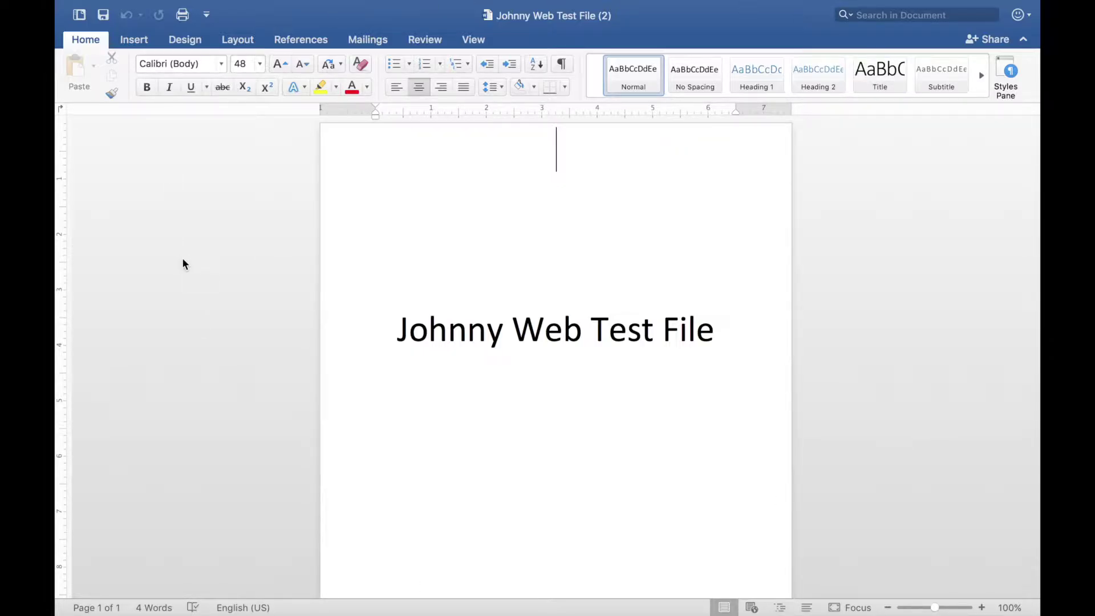
Close Word and switch back to the Chrome preview of the Training article.
mouse_move(88, 4)
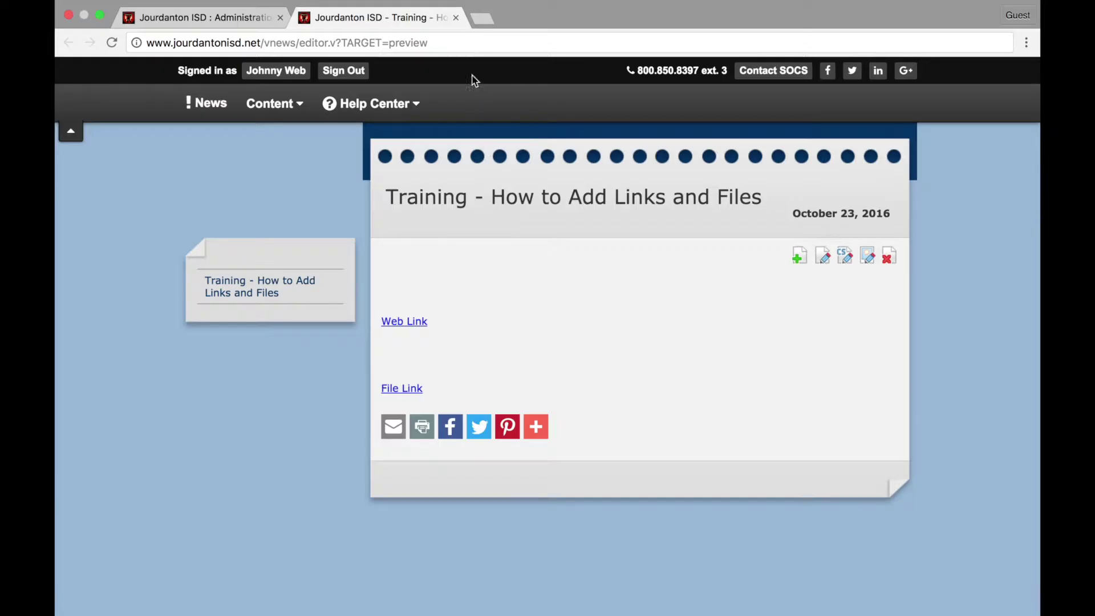
Close the preview tab and submit the 'Training - How to Add Links and Files' article.
click(455, 18)
scroll(501, 237, down, 3)
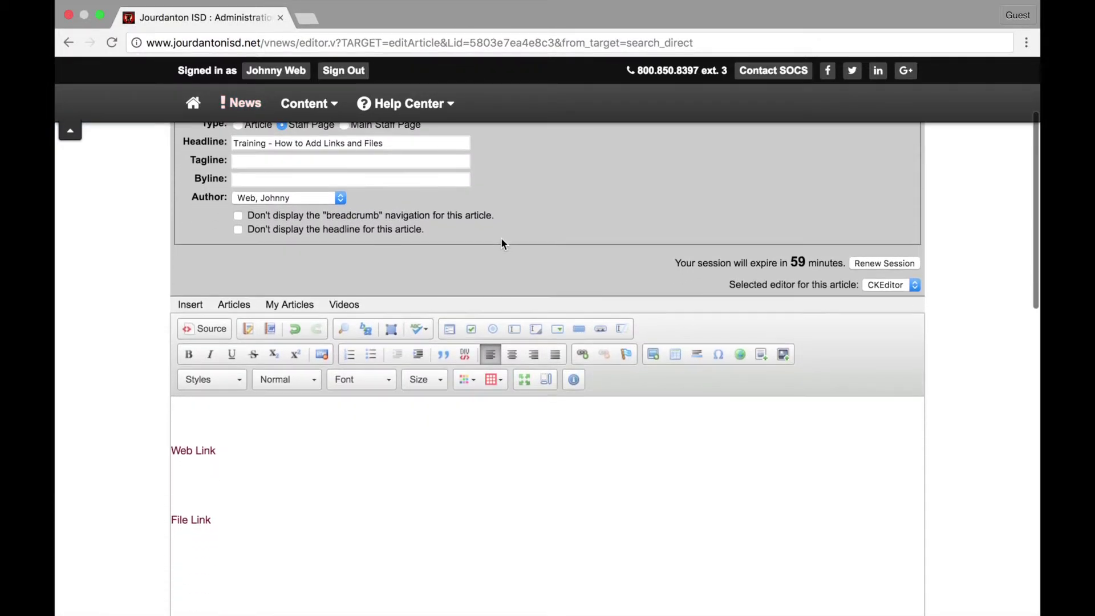
scroll(500, 237, down, 2)
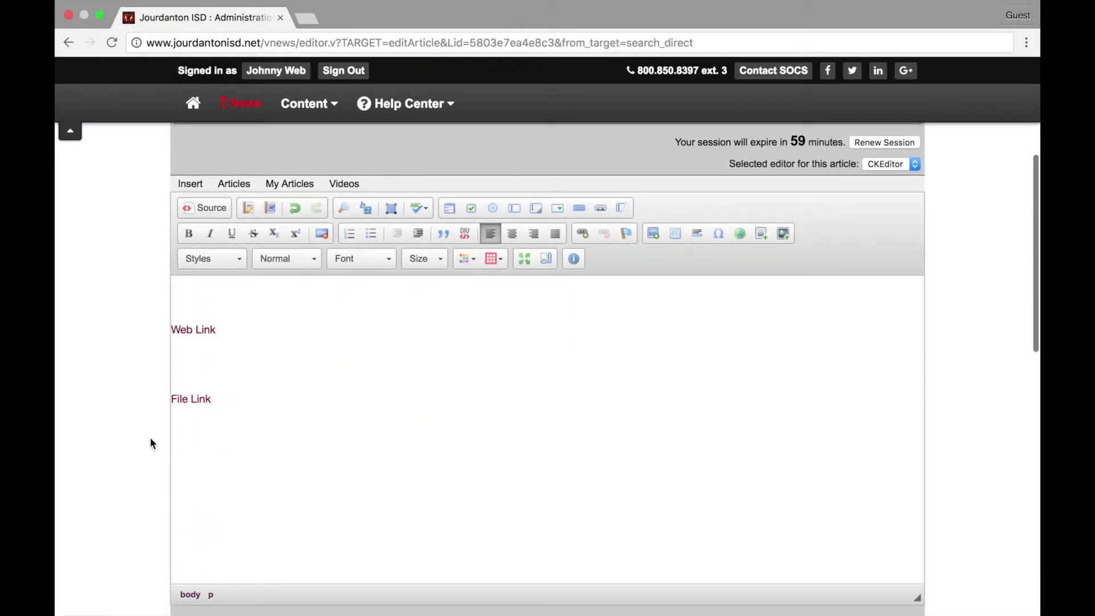
scroll(280, 388, up, 1)
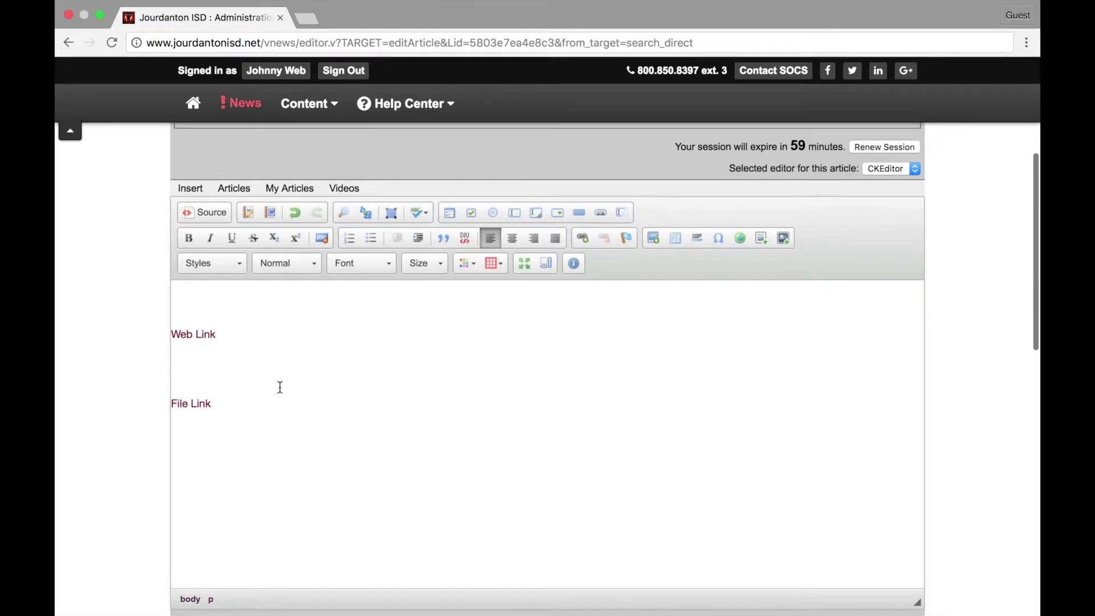
scroll(280, 387, up, 5)
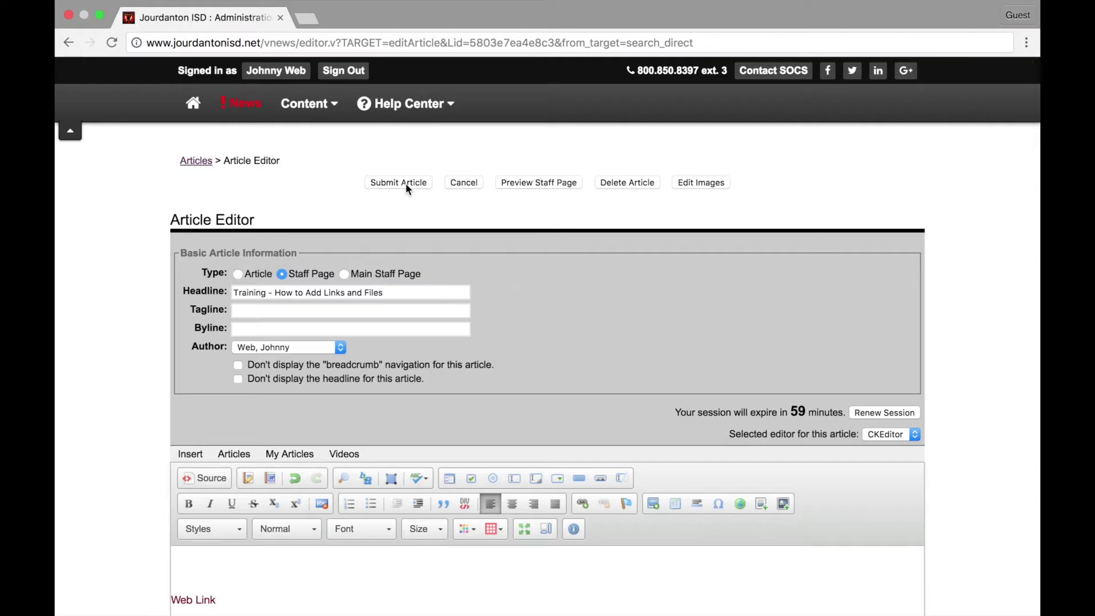
click(405, 183)
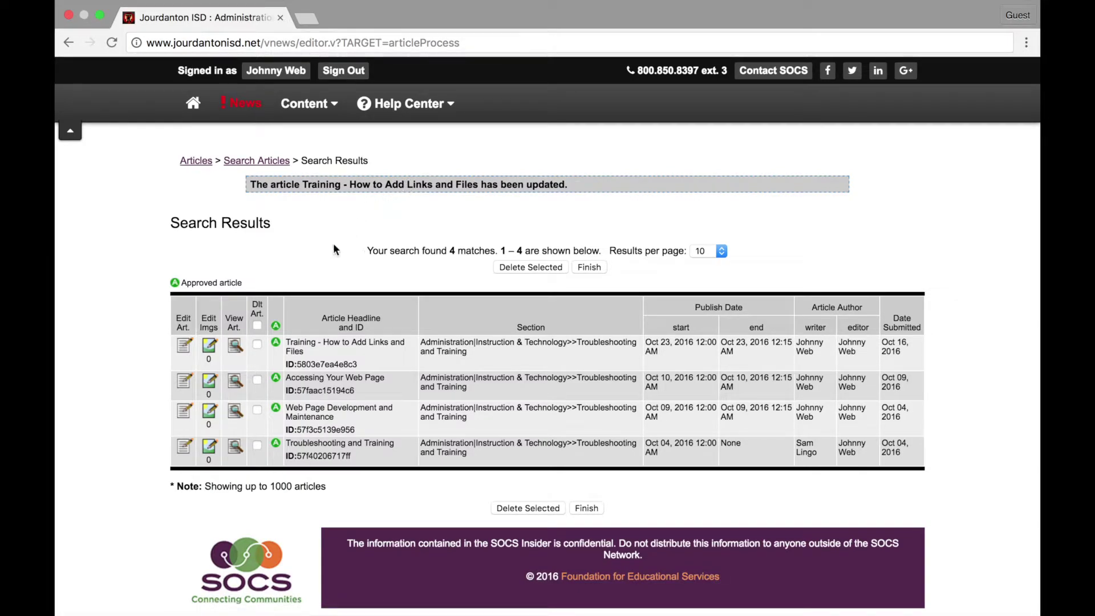
View the updated Training article live from its row in the Search Results list.
scroll(322, 308, down, 1)
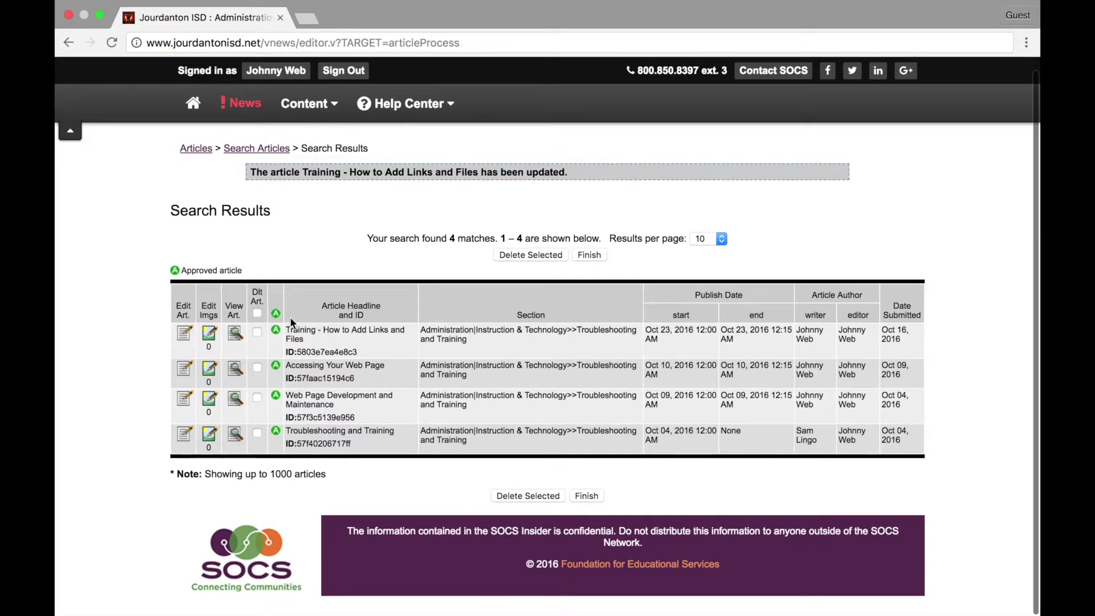
click(236, 334)
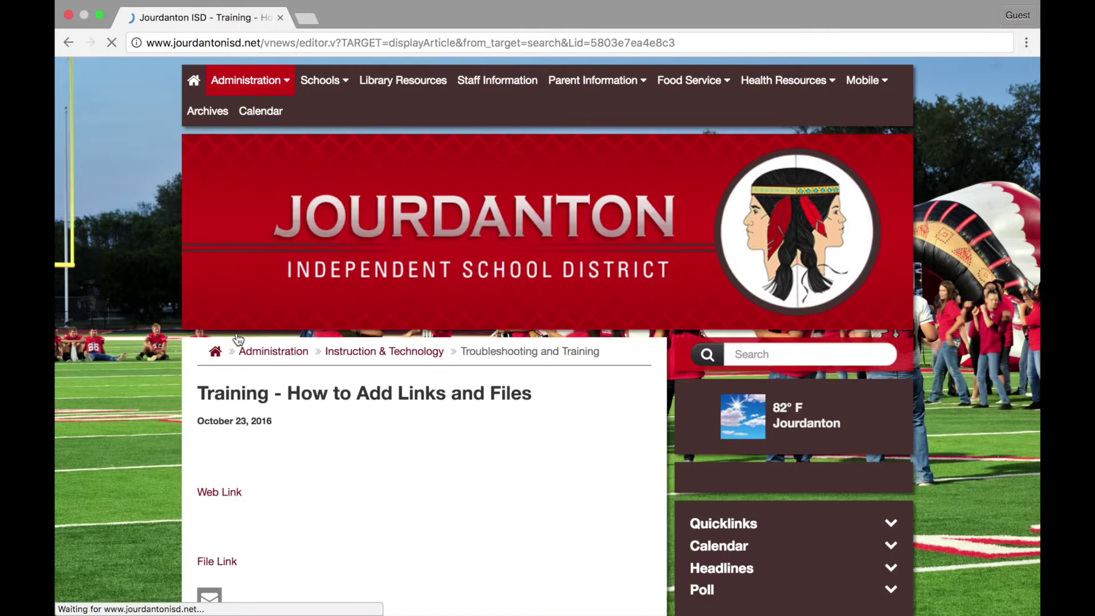
Download the Word test document from the live article's File Link.
scroll(238, 339, down, 3)
scroll(238, 339, down, 2)
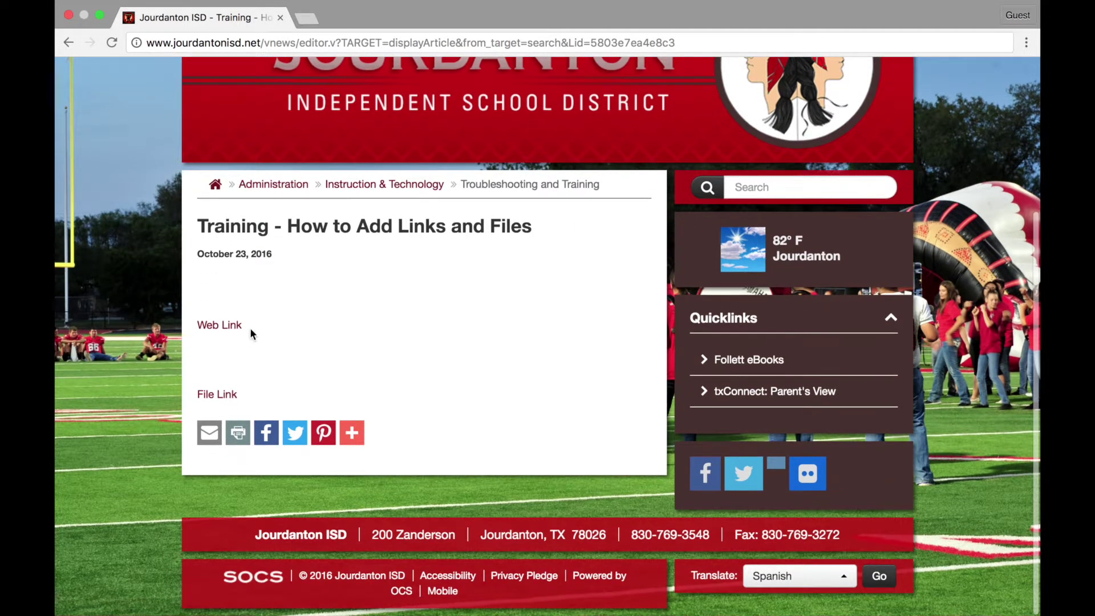
click(226, 402)
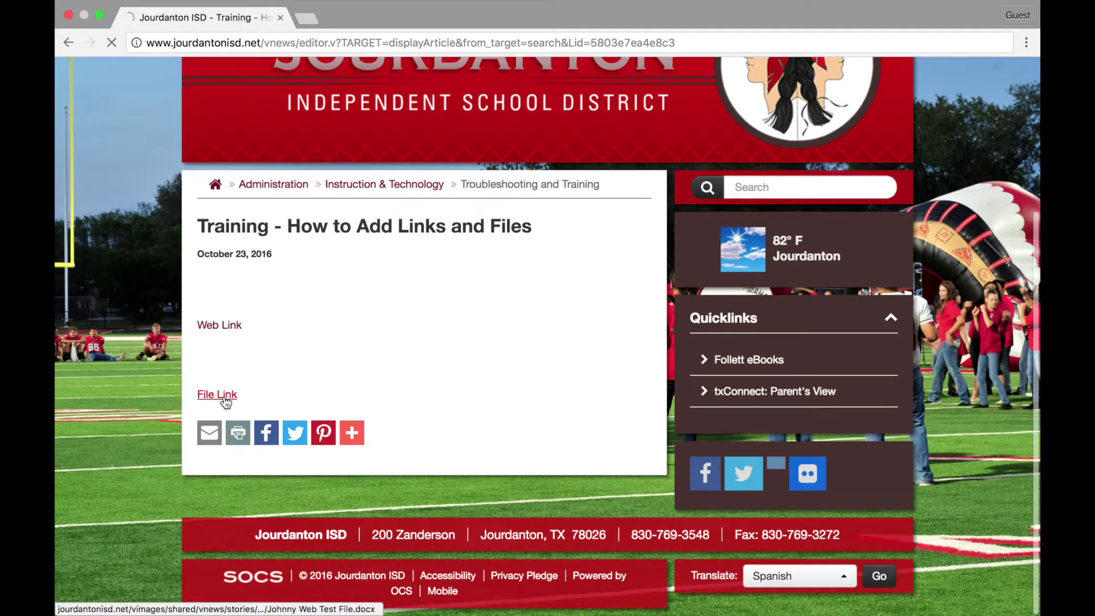